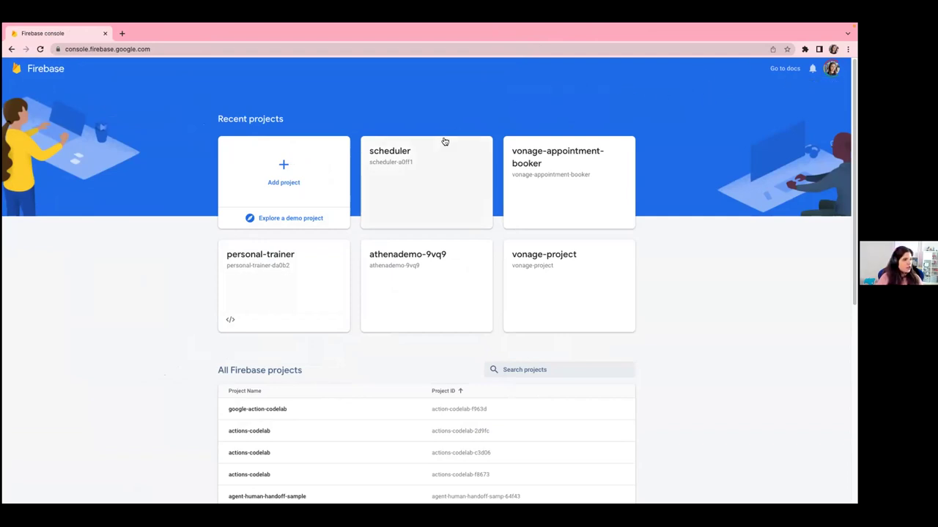
Step: Start a new Firebase project and name it vonage-firebase
click(298, 176)
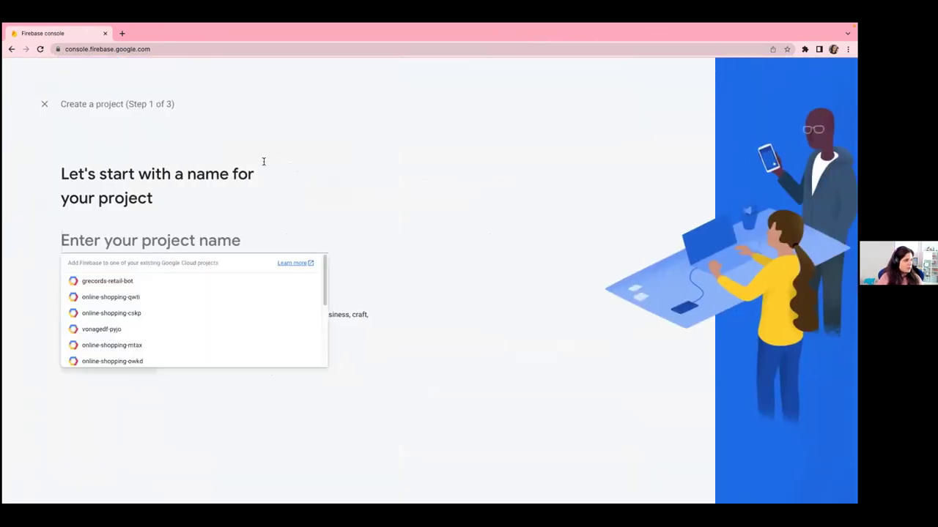
click(168, 240)
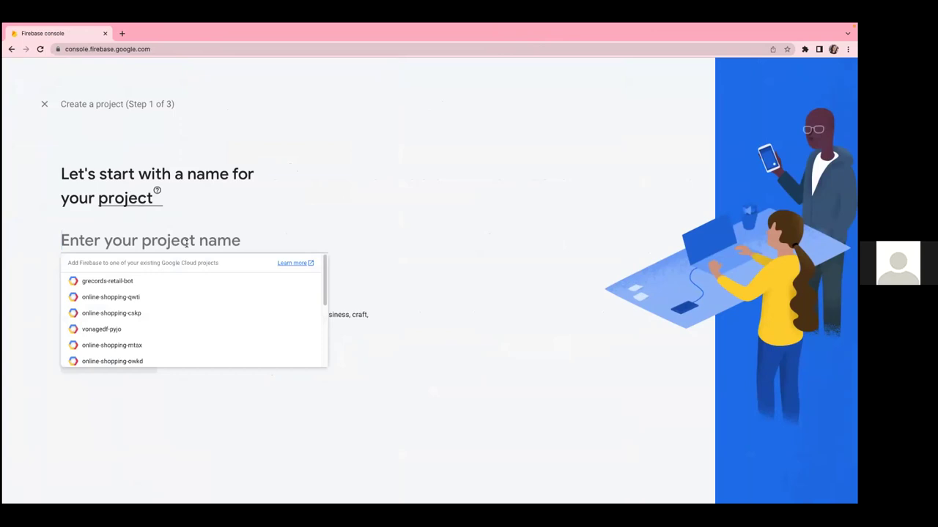
text(vonage-)
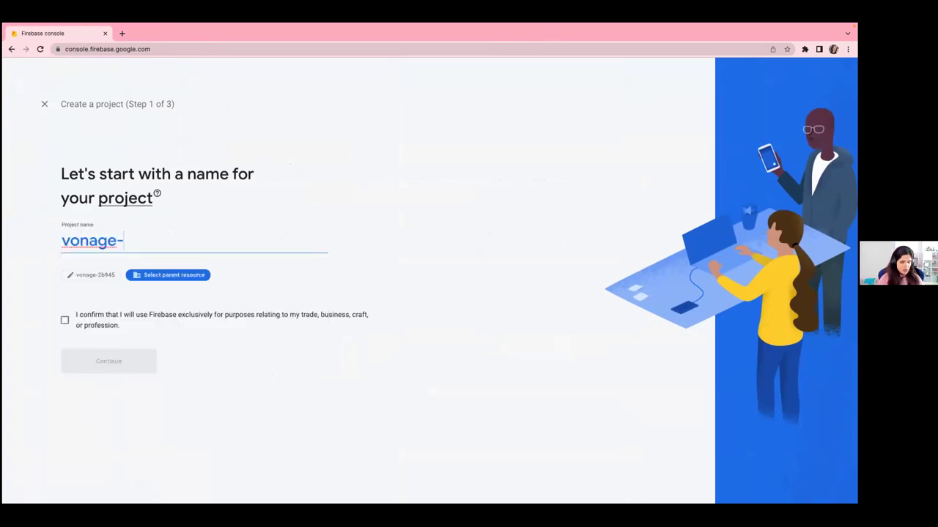
text(firebase)
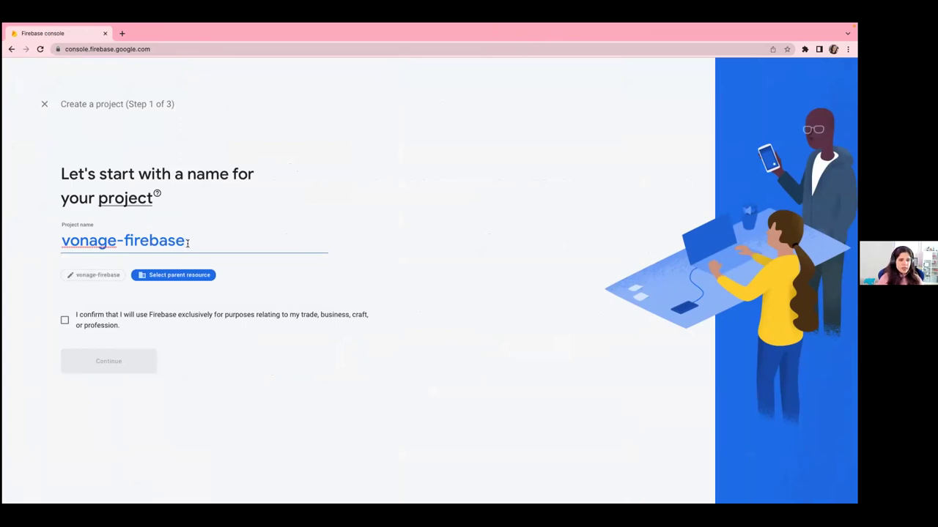
Step: Re-enter vonage-firebase as the project ID, save it, and accept the business-use confirmation to continue
click(100, 276)
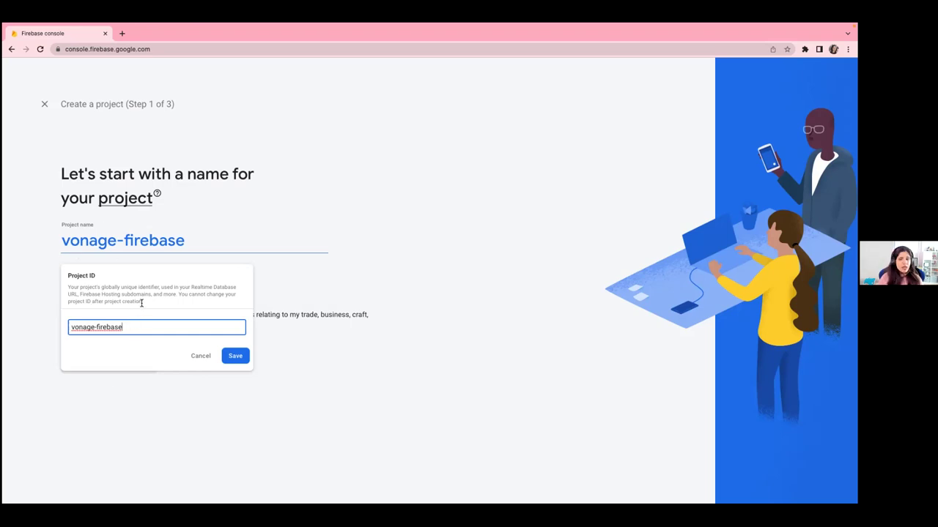
key(BackSpace)
key(BackSpace)
key(BackSpace)
key(BackSpace)
key(BackSpace)
key(BackSpace)
key(BackSpace)
key(BackSpace)
key(BackSpace)
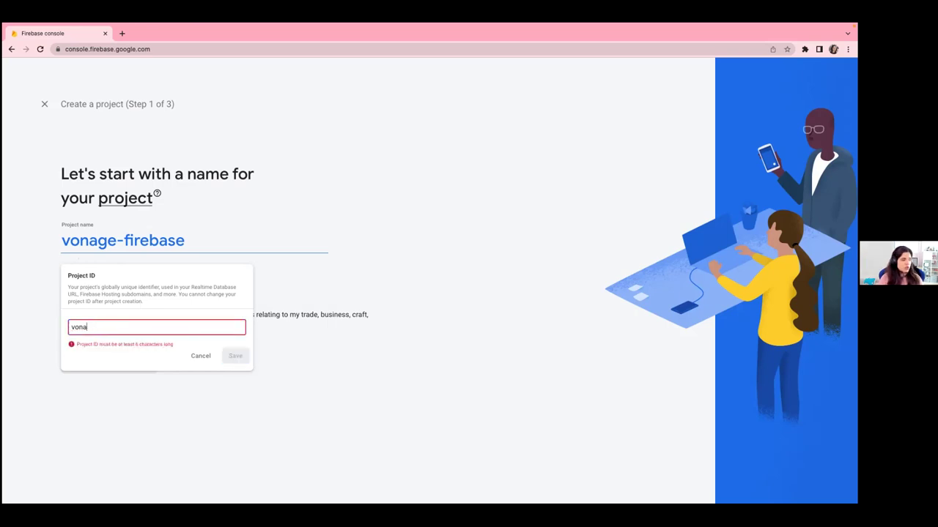
key(BackSpace)
key(BackSpace)
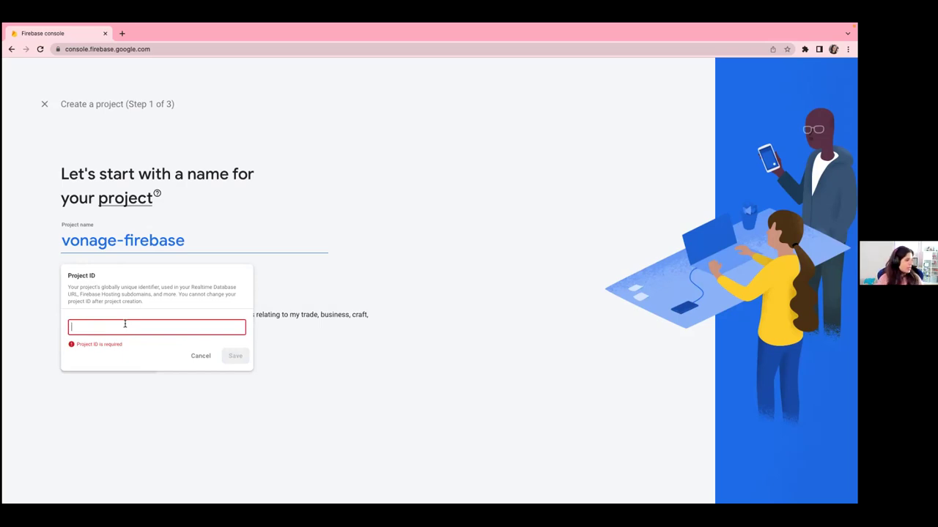
text(vonage-firebase)
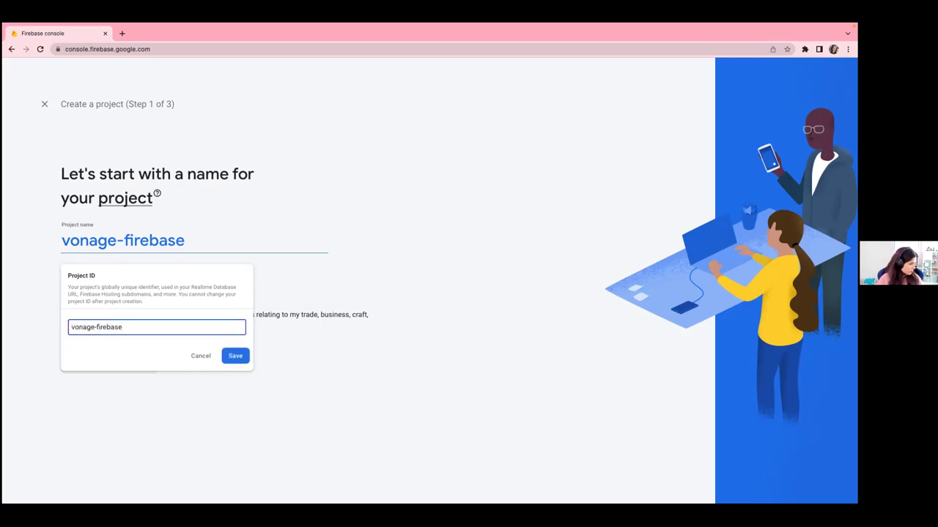
click(238, 356)
click(65, 320)
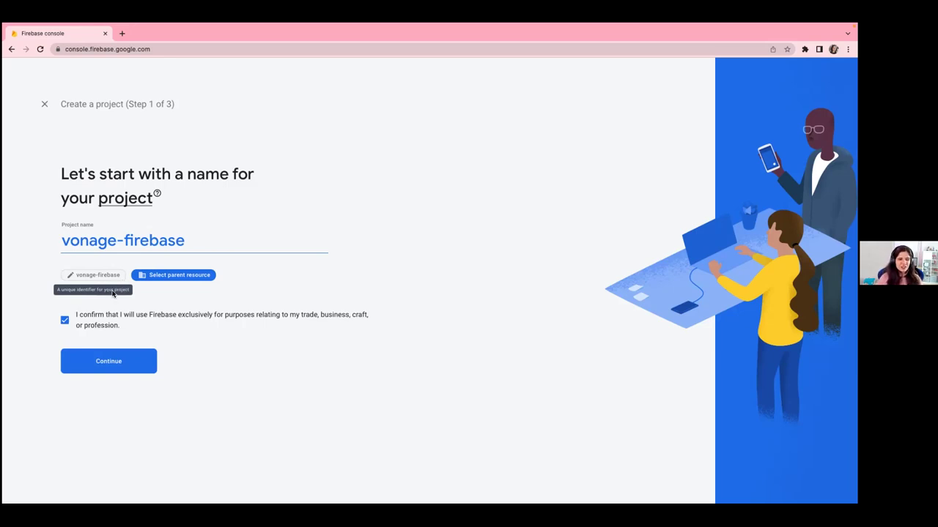
click(121, 360)
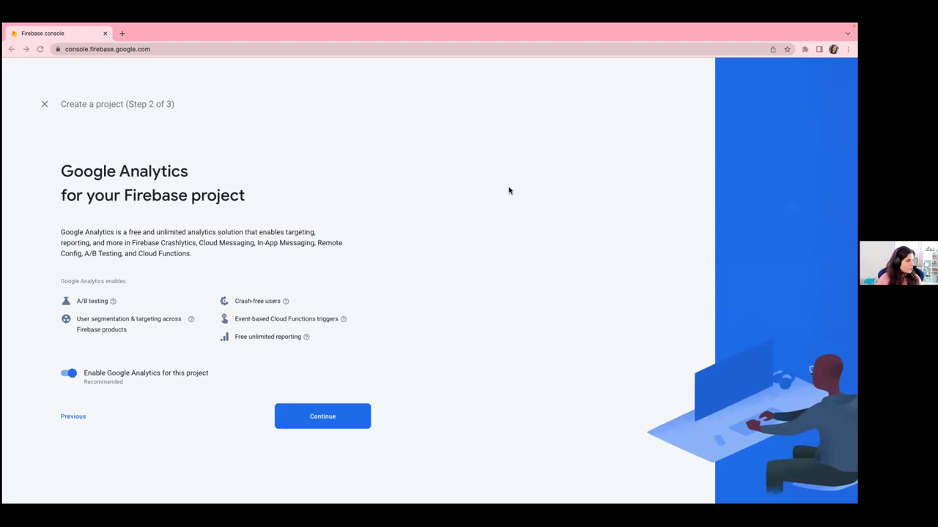
Step: Disable Google Analytics for the project, create it, and continue to its overview
click(70, 376)
click(69, 375)
click(72, 372)
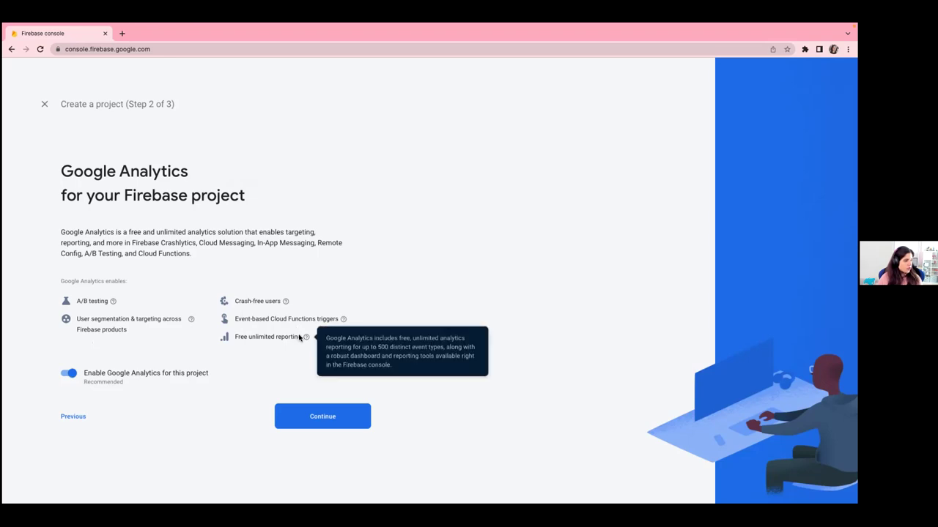
click(70, 375)
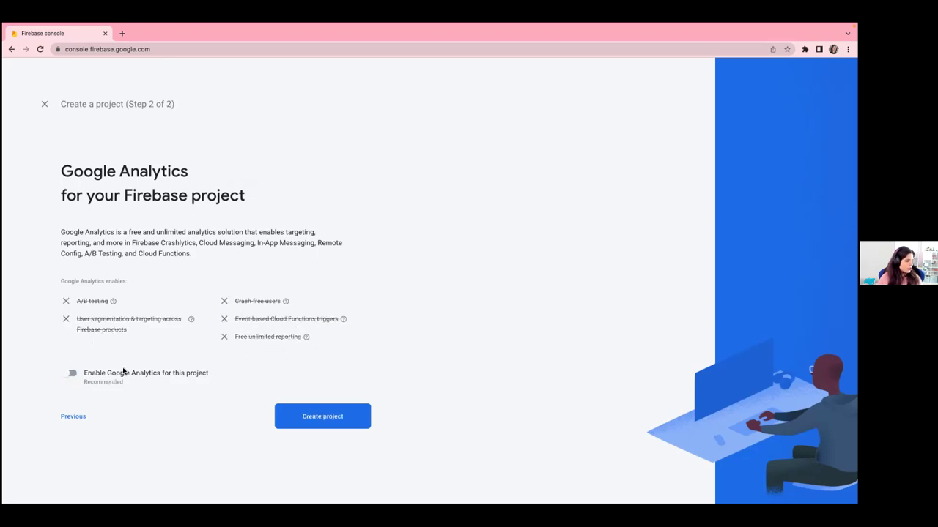
click(348, 421)
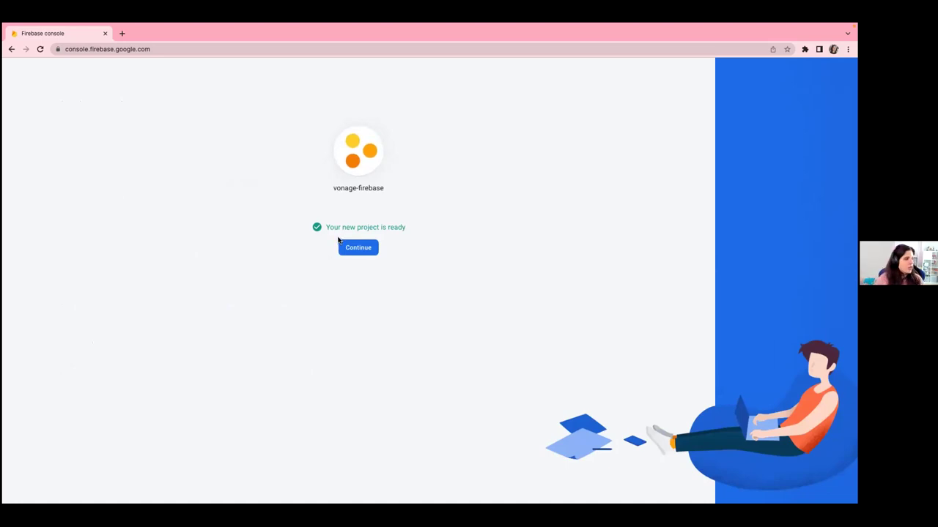
click(350, 244)
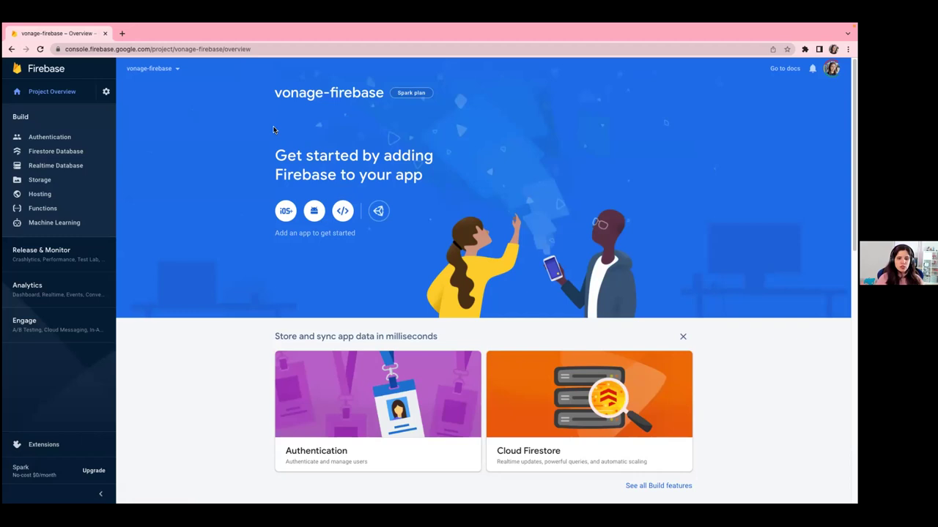
Step: Check the Set up Firebase slide for the remaining setup instructions and return to the project overview
scroll(293, 139, down, 1)
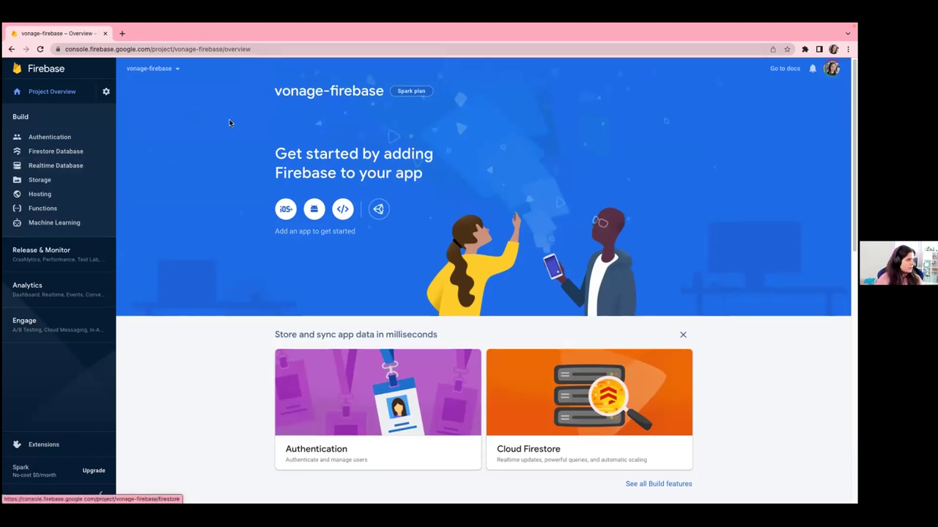
scroll(220, 122, up, 1)
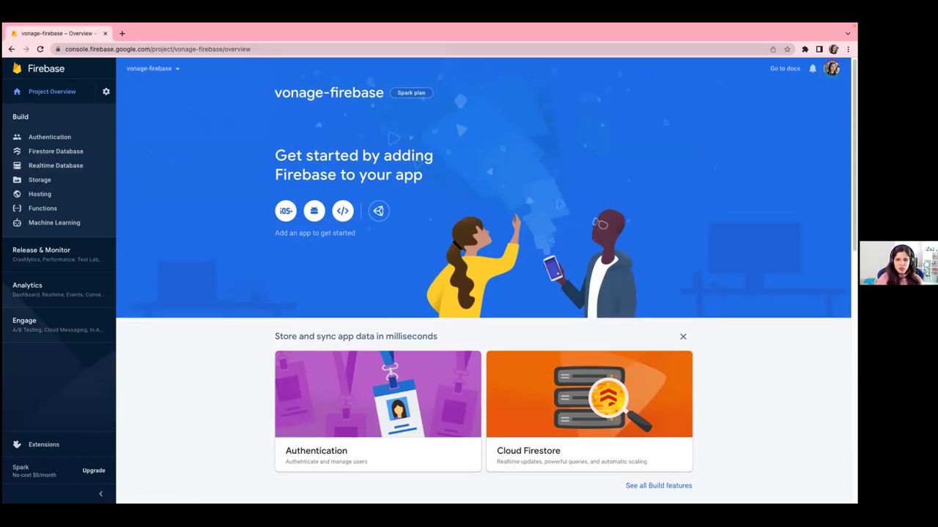
key(ctrl+Right)
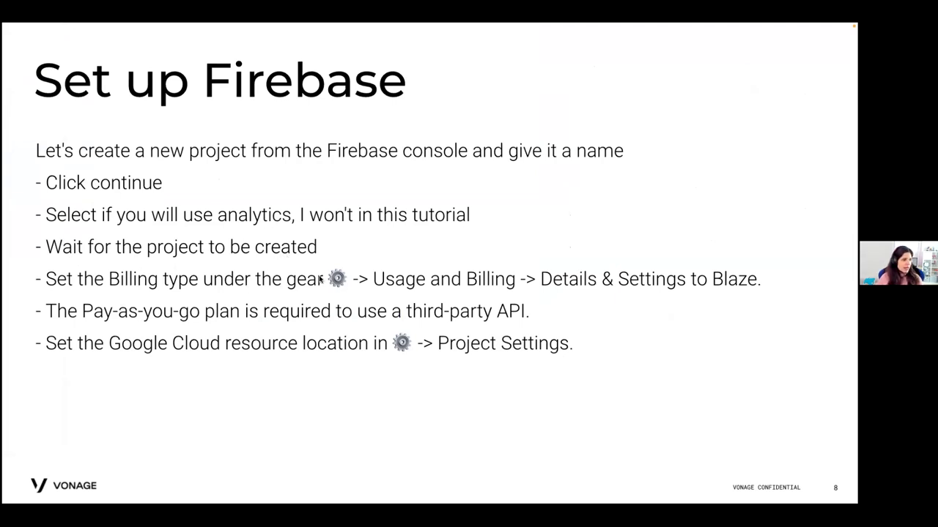
key(ctrl+Left)
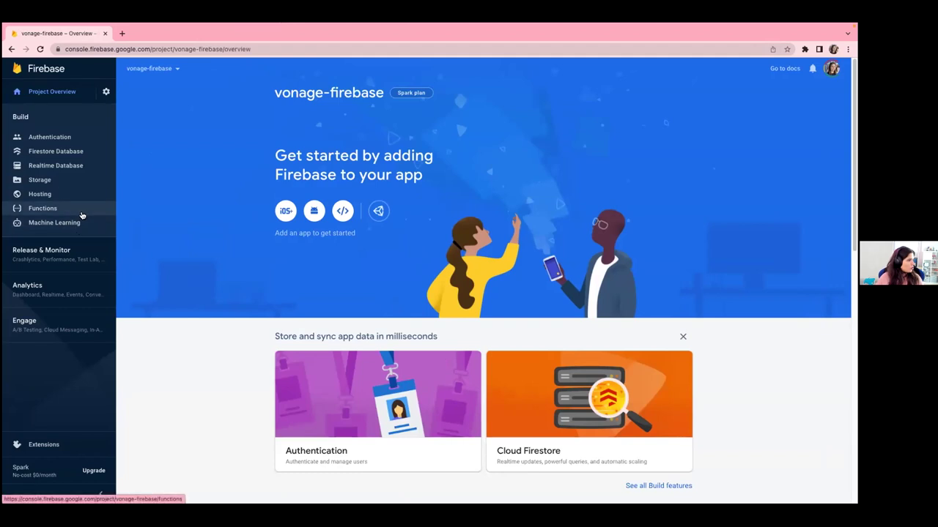
Step: Open the billing plan details and settings for the vonage-firebase project
click(106, 91)
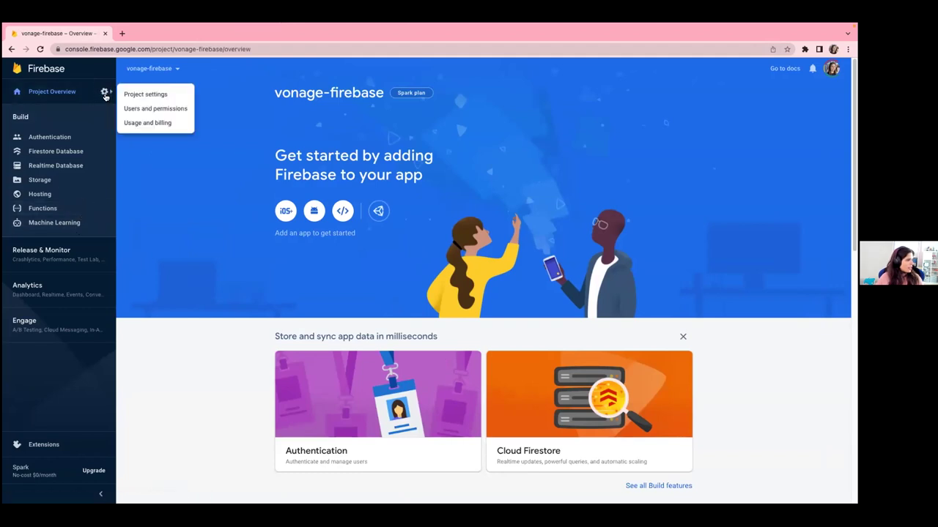
click(183, 123)
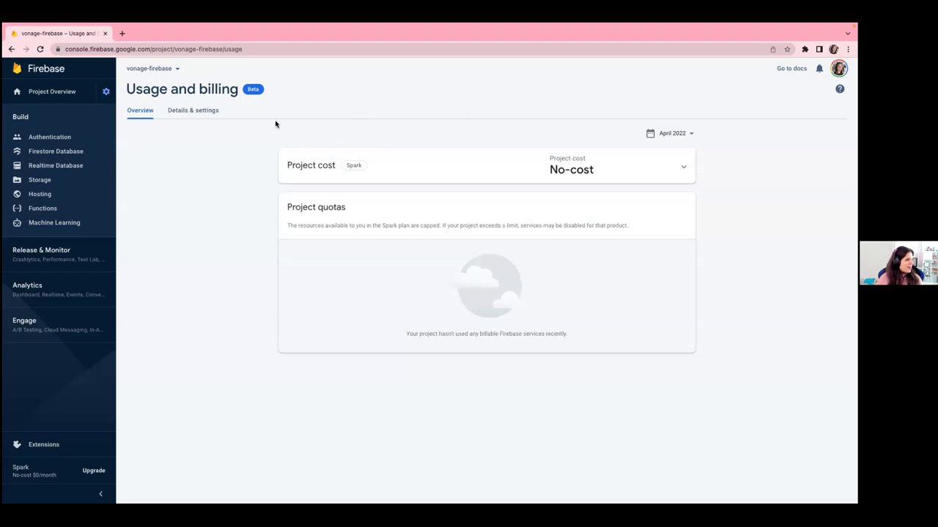
click(186, 116)
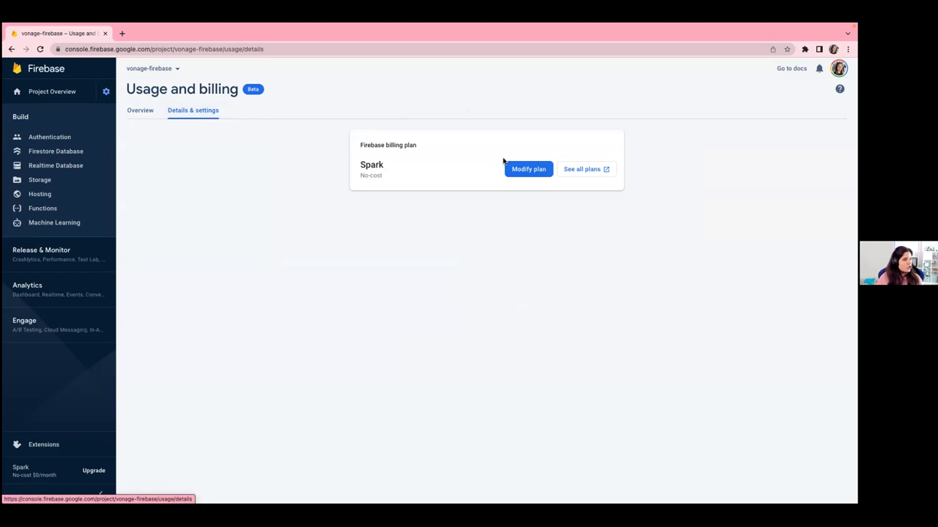
Step: Compare the Spark and Blaze plans on the Firebase pricing page, and close that page
click(573, 173)
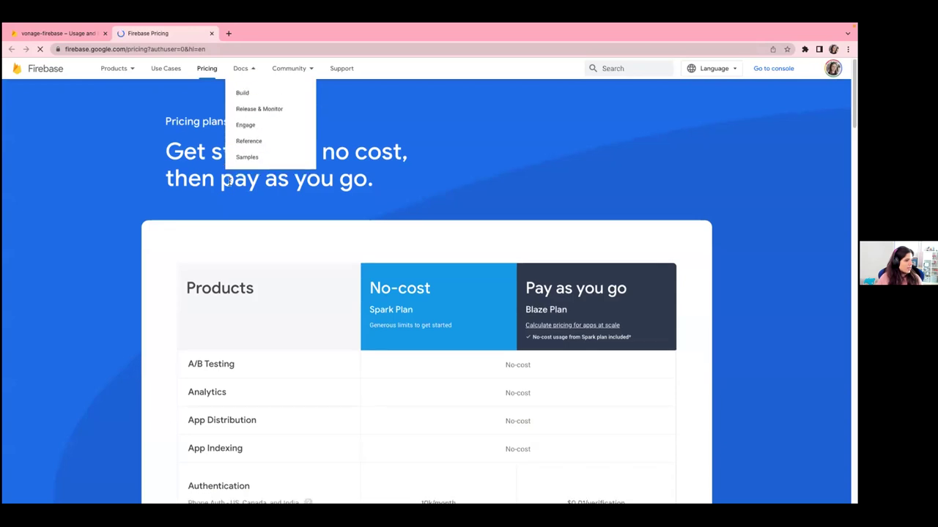
scroll(227, 192, down, 5)
scroll(231, 192, down, 2)
scroll(259, 189, up, 2)
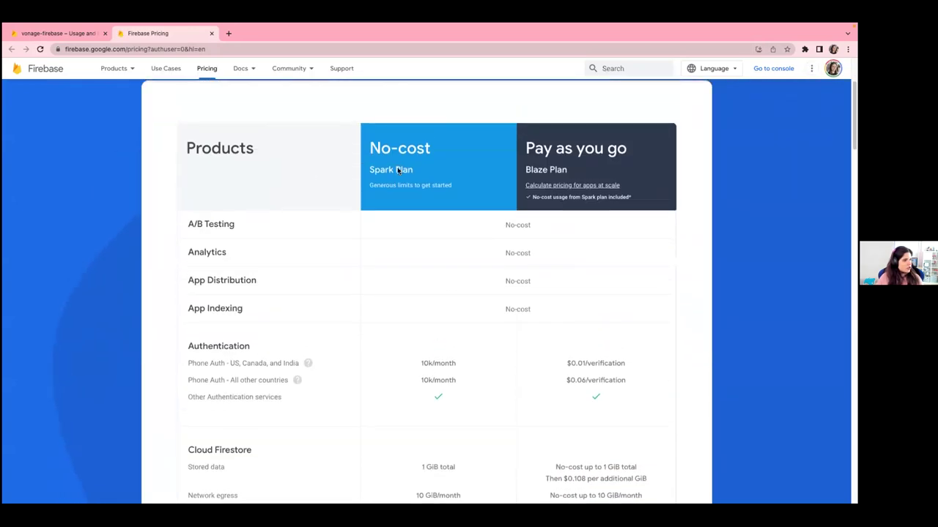
click(211, 33)
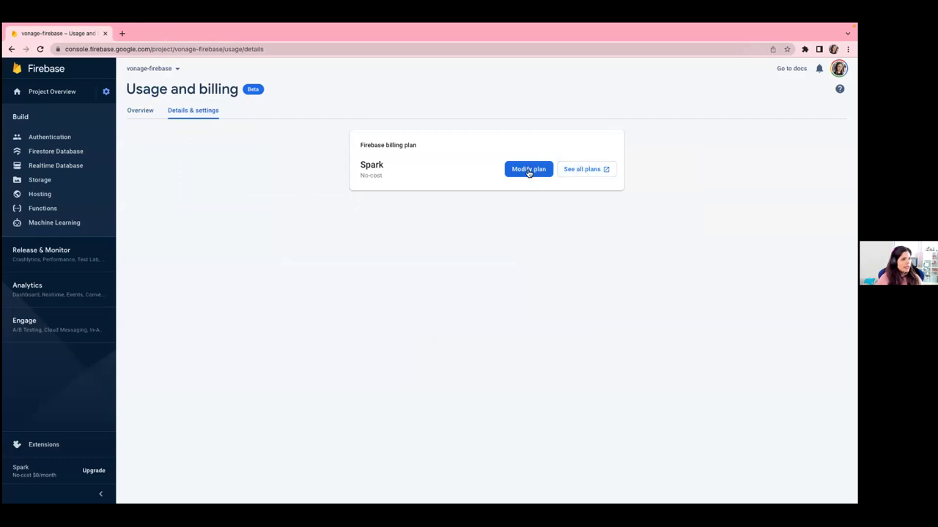
Step: Try selecting the Blaze pay-as-you-go plan, view the available billing accounts, and cancel the plan change
click(528, 171)
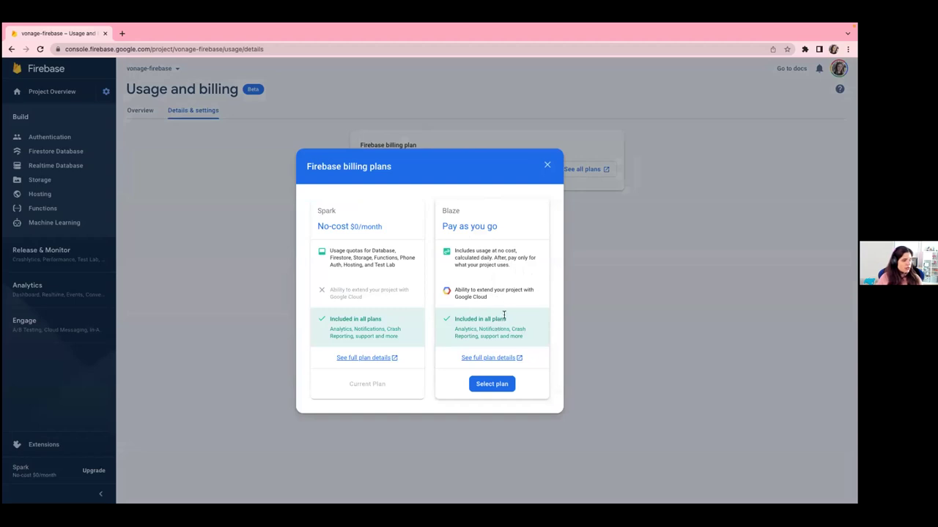
click(499, 386)
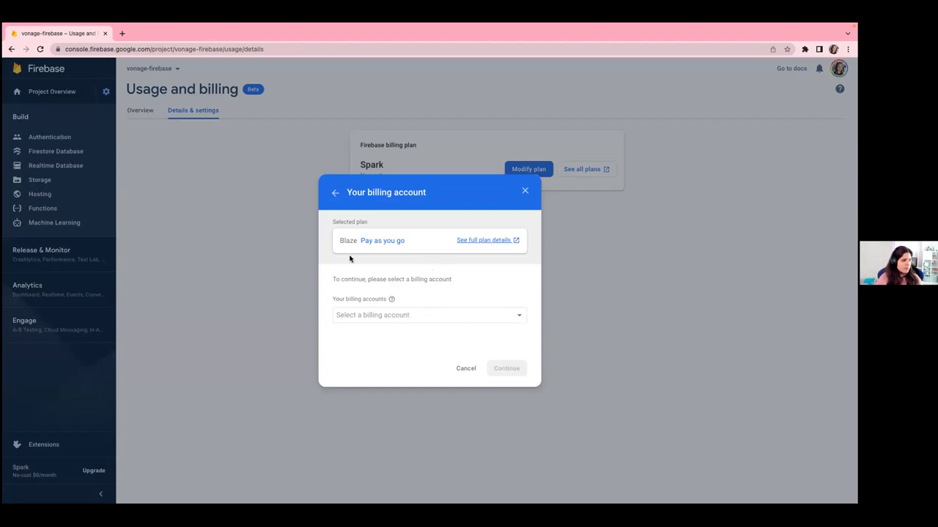
click(384, 319)
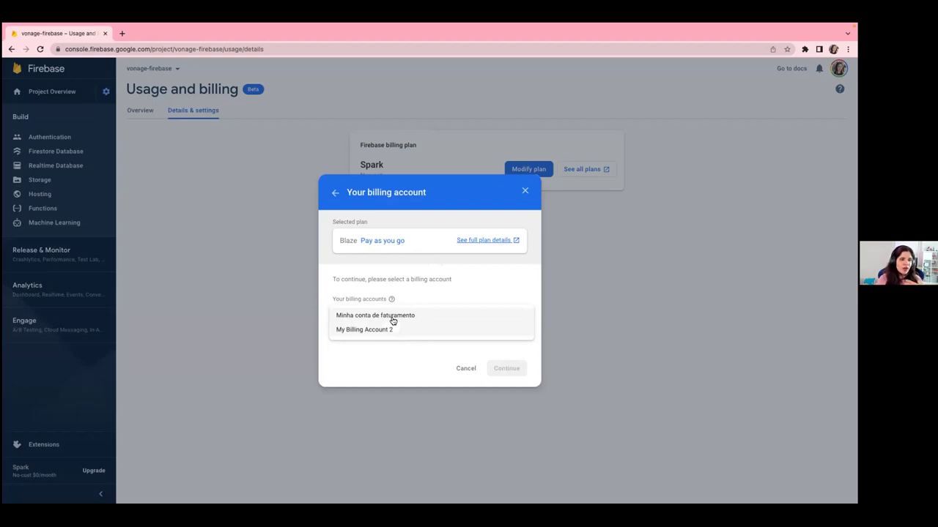
click(367, 288)
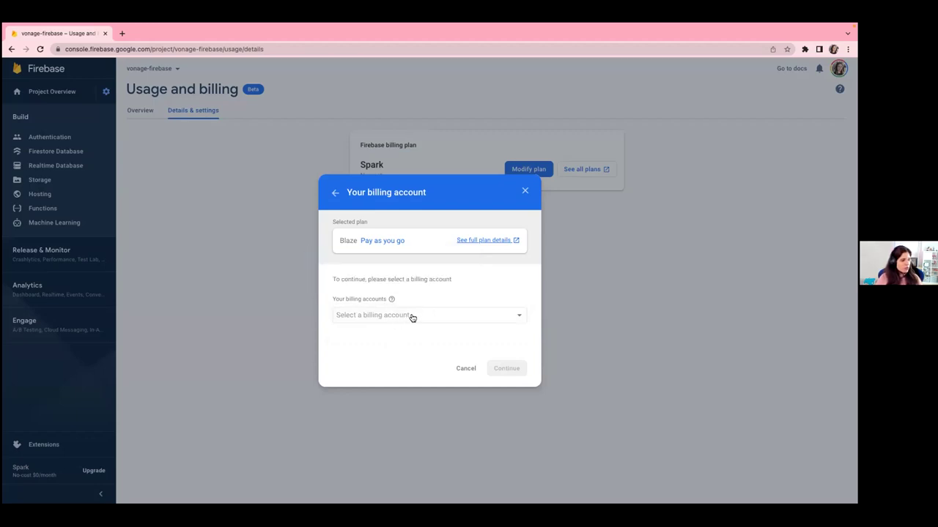
mouse_move(394, 300)
click(466, 368)
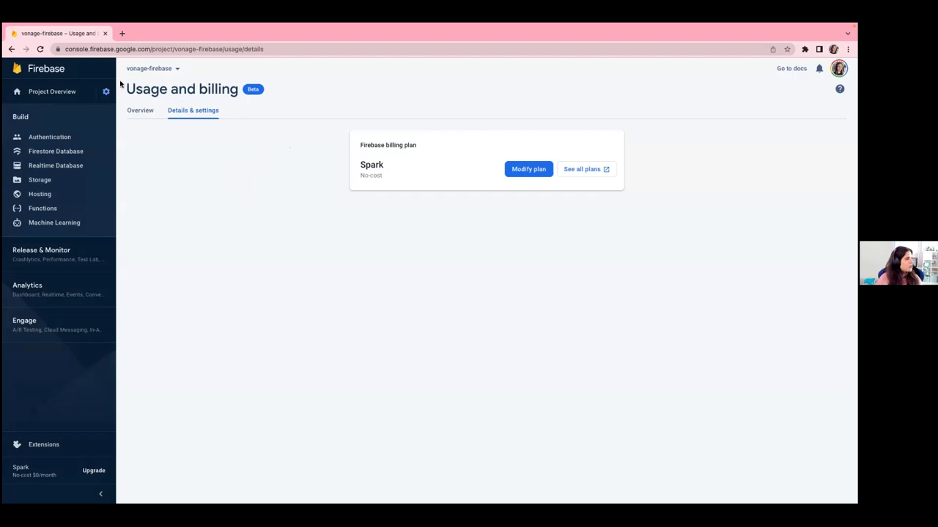
Step: Leave the vonage-firebase project and go back to the Firebase console's list of projects
click(11, 49)
click(51, 90)
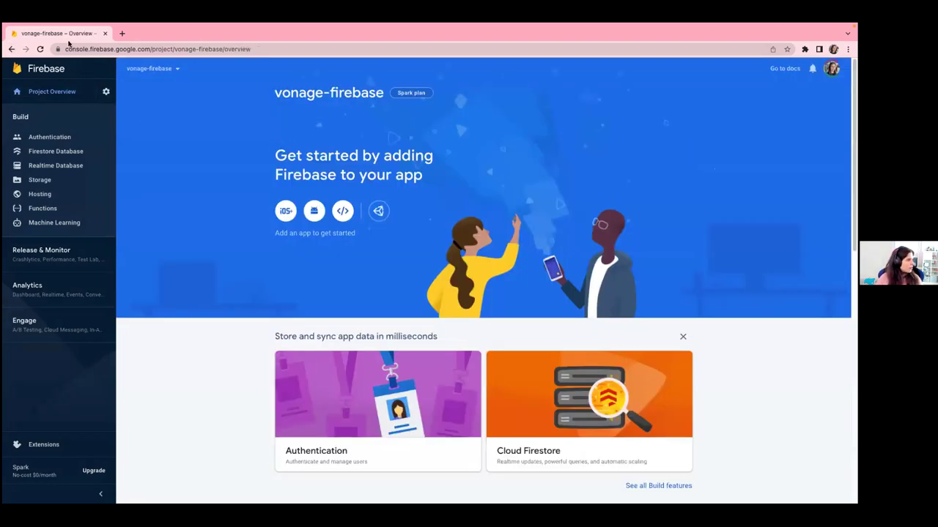
drag(152, 49, 394, 48)
key(BackSpace)
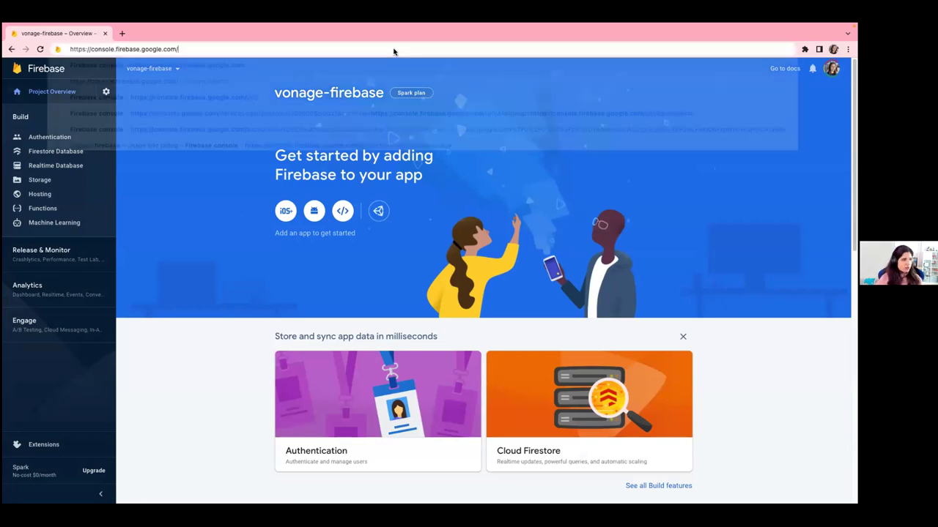
key(Return)
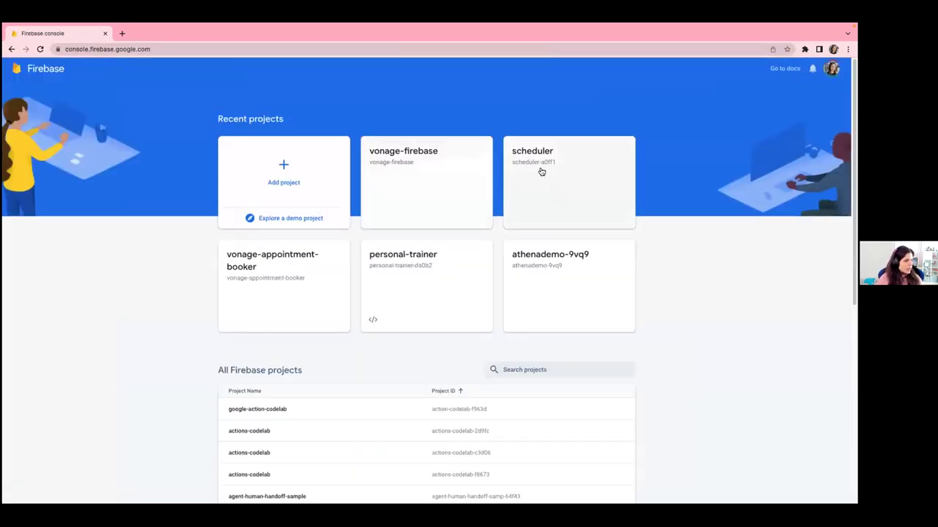
Step: Open the scheduler project and show its usage and billing overview
click(562, 168)
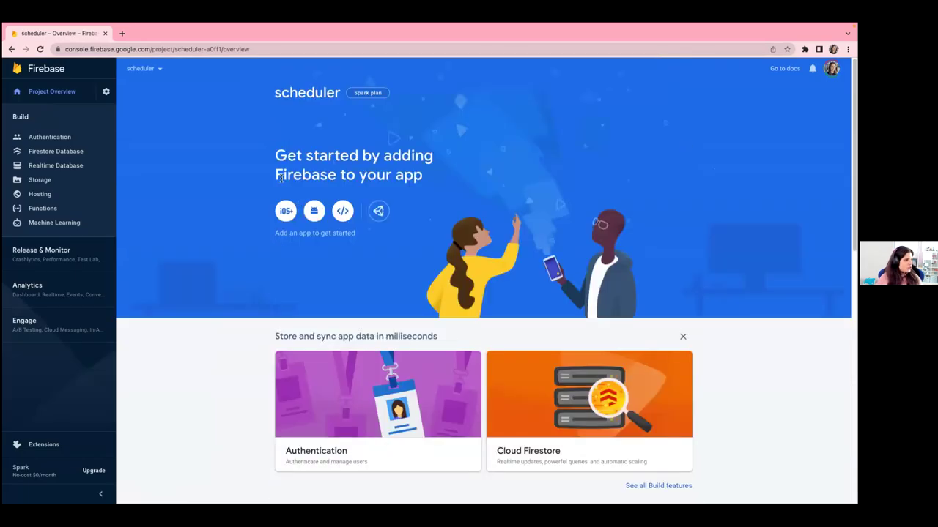
click(106, 91)
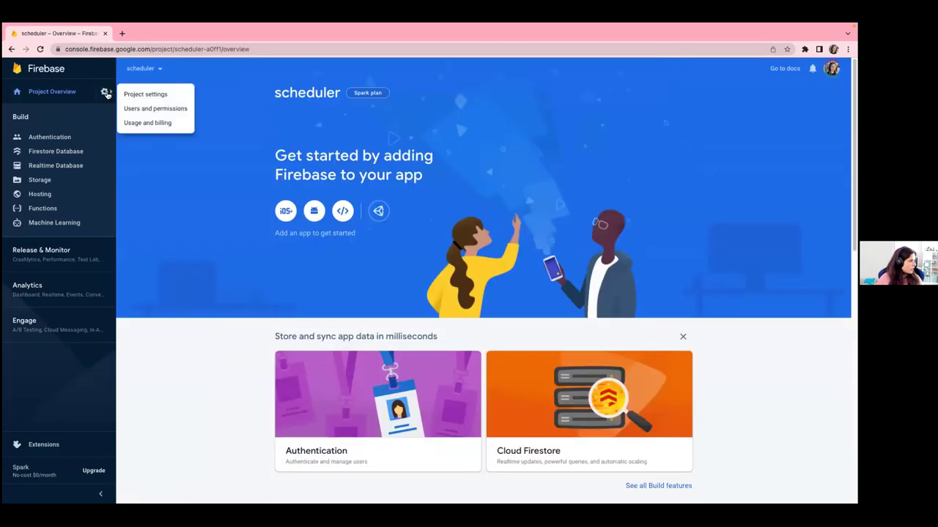
click(161, 123)
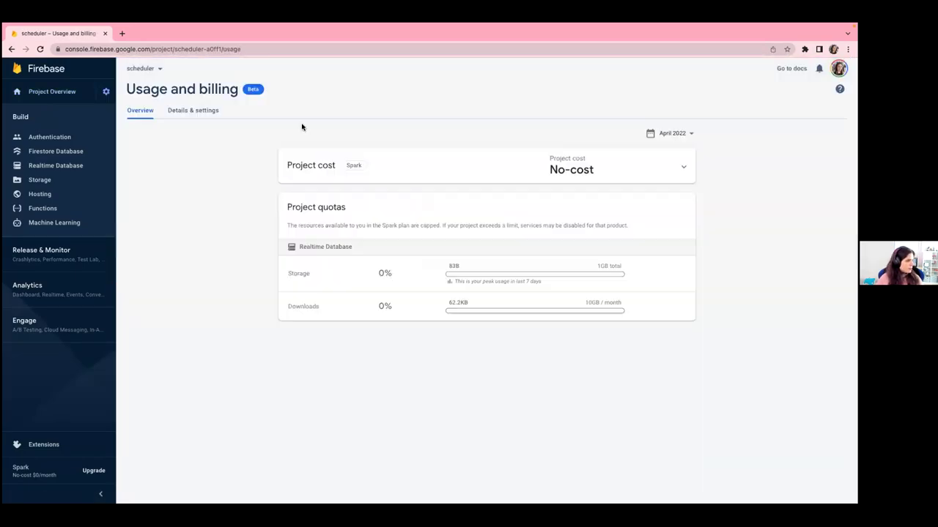
Step: Show the scheduler project's billing plan in the usage and billing details and settings
click(210, 116)
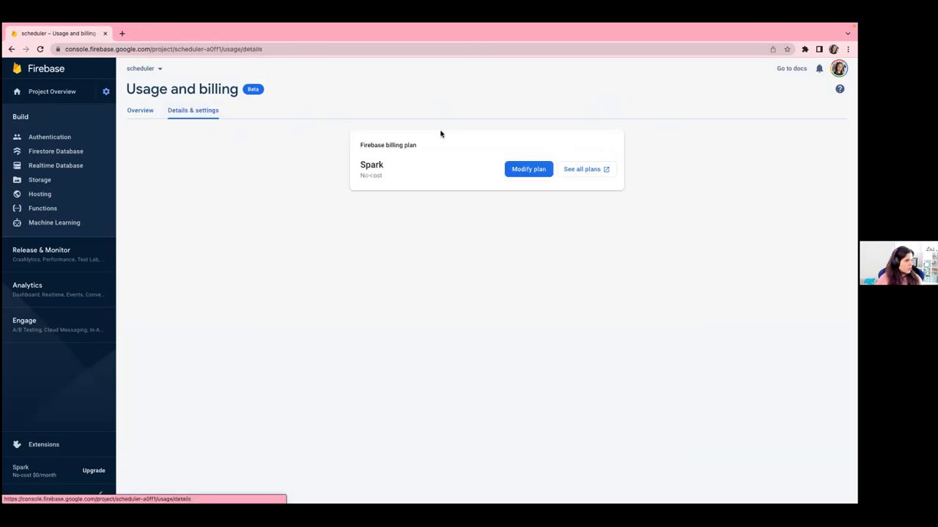
drag(355, 169, 404, 170)
click(392, 168)
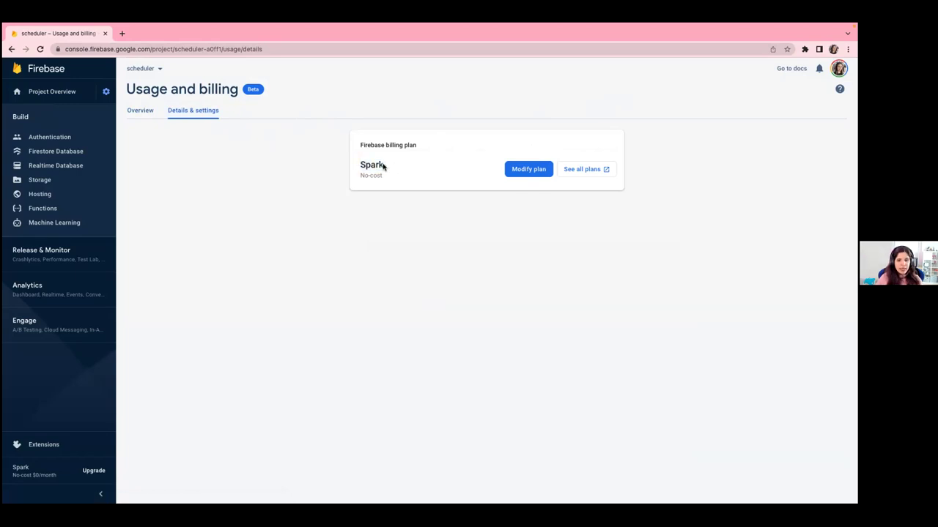
Step: View the scheduler project's Authentication page and return to the project overview
click(65, 137)
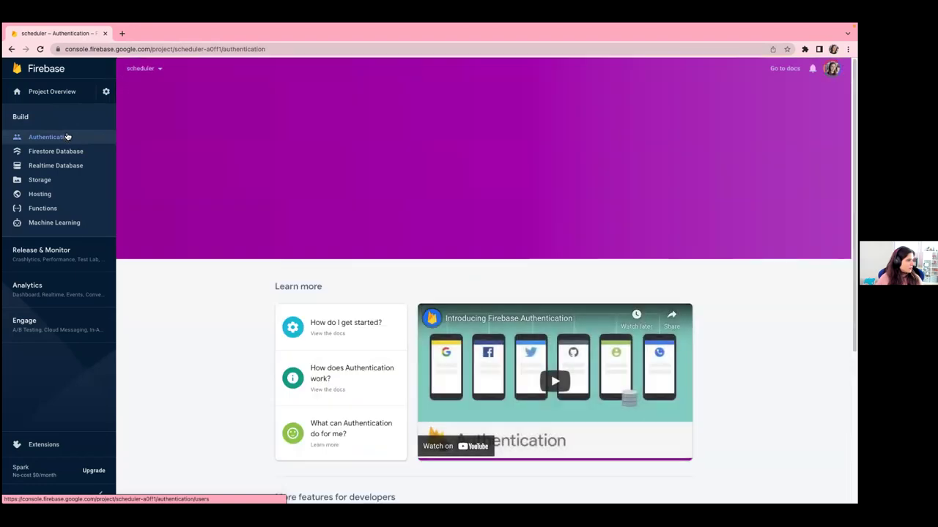
click(56, 93)
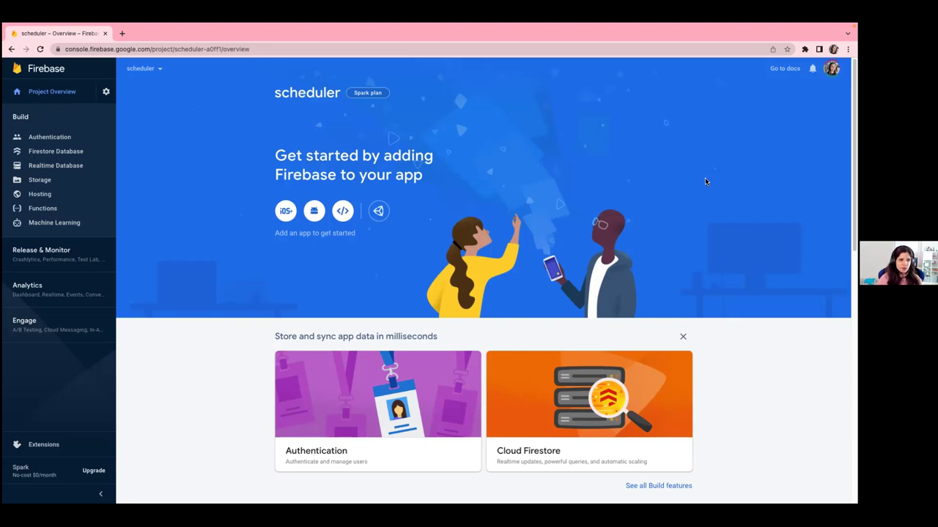
Step: Check the setup instructions on the Set up Firebase slide and return to the Firebase console
key(ctrl+Left)
key(ctrl+Right)
key(ctrl+Right)
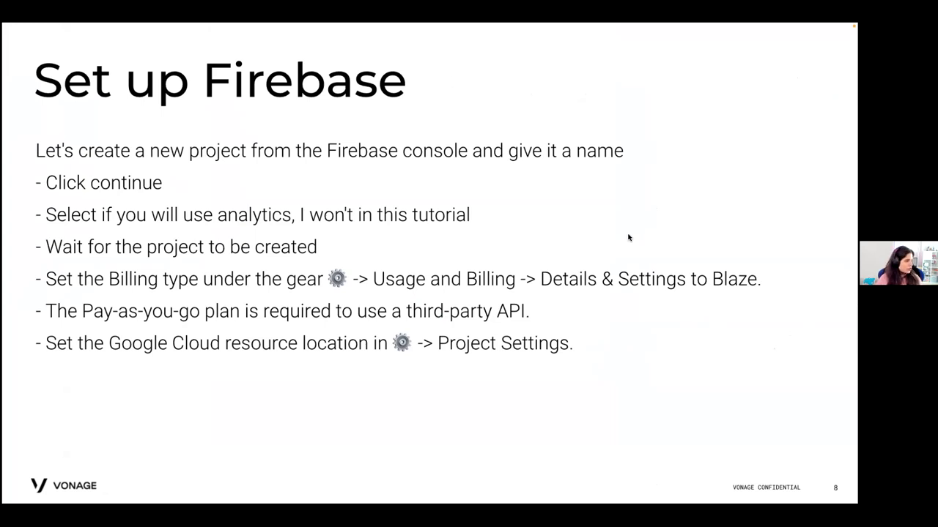
key(ctrl+Left)
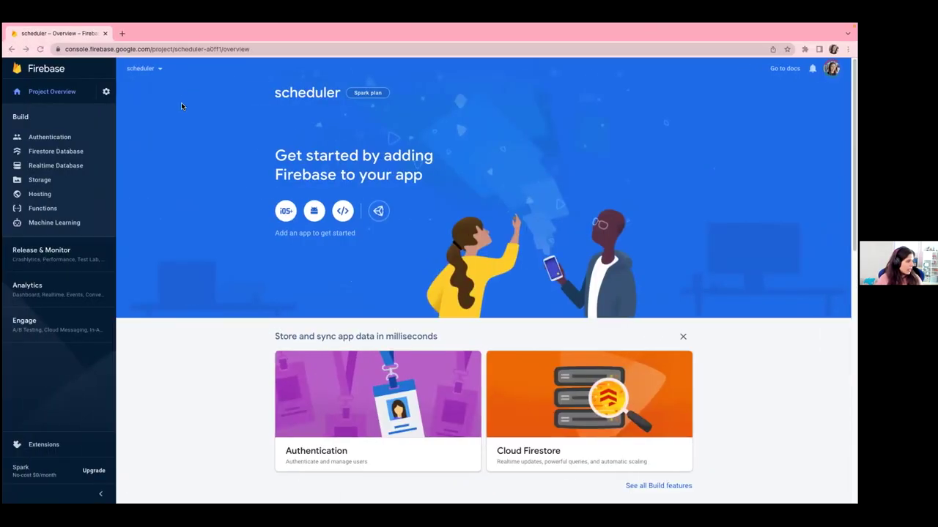
Step: Reopen the scheduler project's billing plan details from the project overview
click(106, 92)
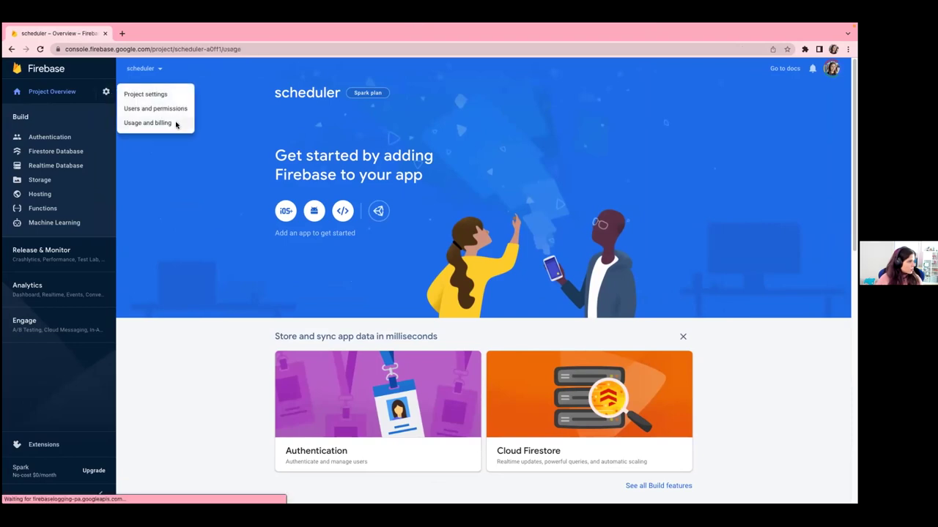
click(176, 122)
click(188, 114)
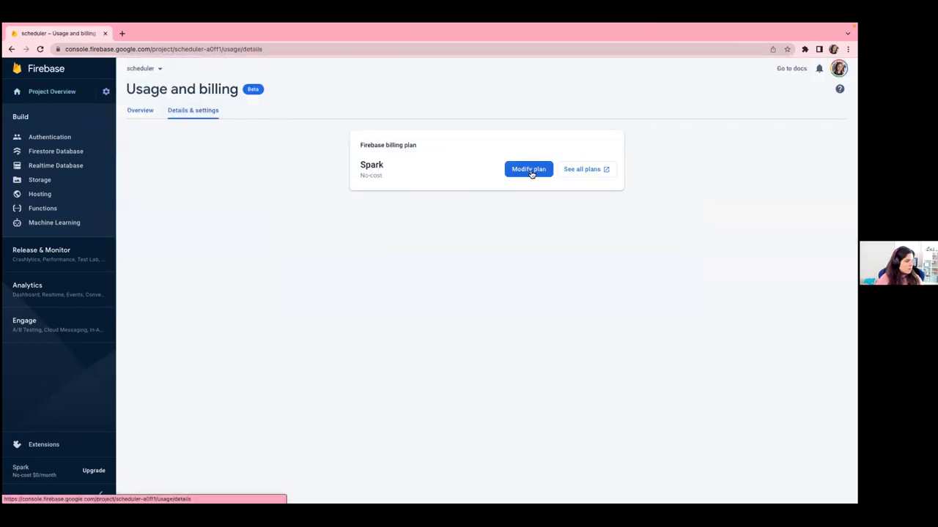
Step: Open the scheduler project's general settings and look over the default GCP resource location entry
click(104, 92)
click(153, 93)
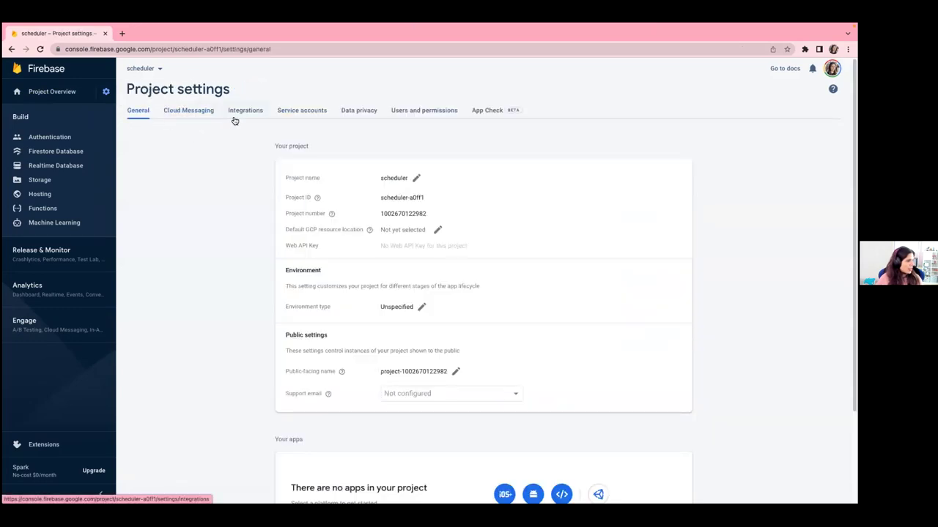
scroll(252, 175, down, 1)
scroll(235, 154, up, 1)
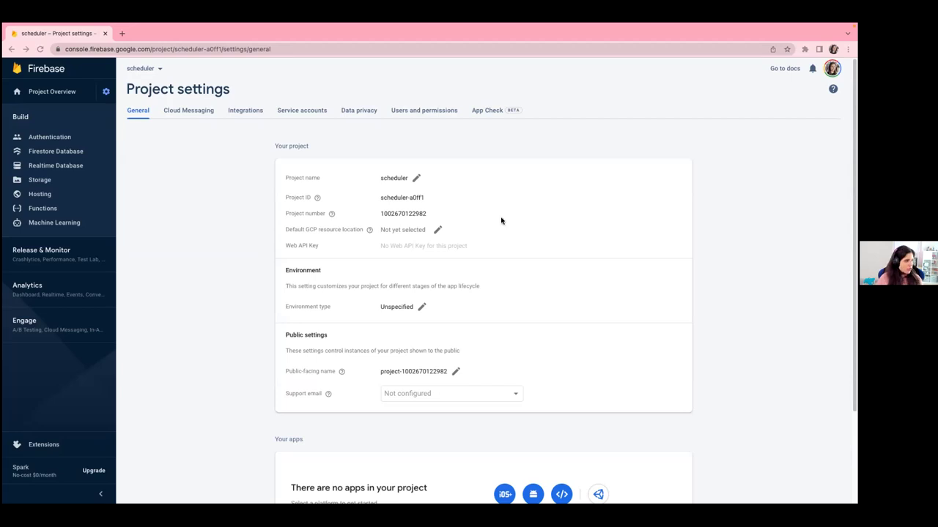
Step: Return to the scheduler project overview and advance the presentation to the Terminal / Command Line slide
click(72, 93)
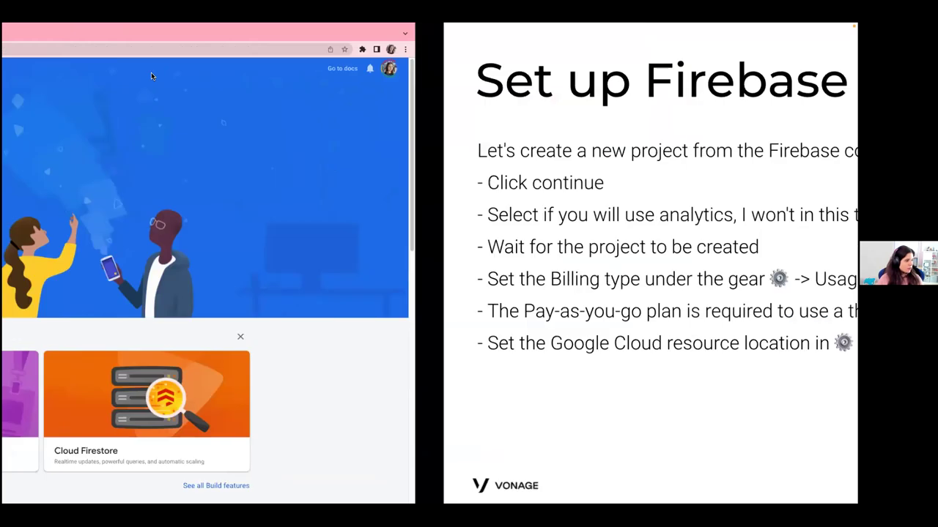
key(Right)
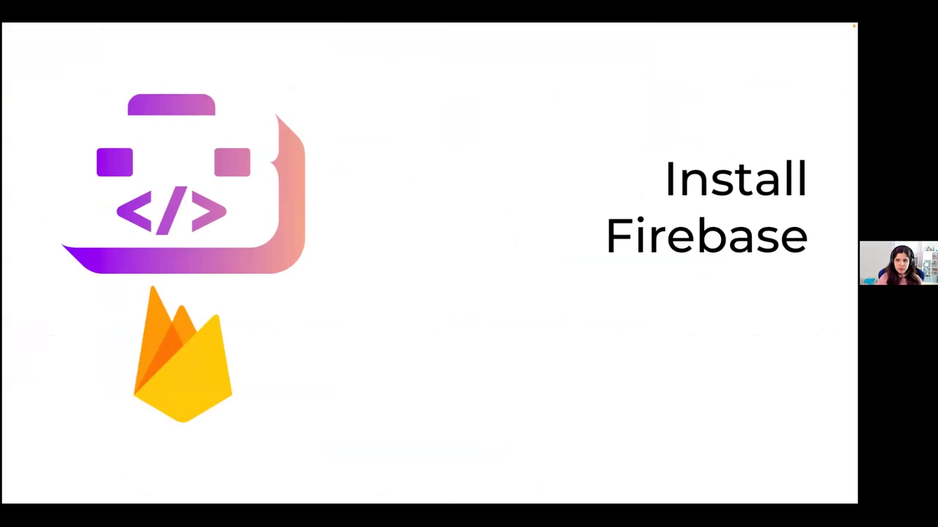
key(Right)
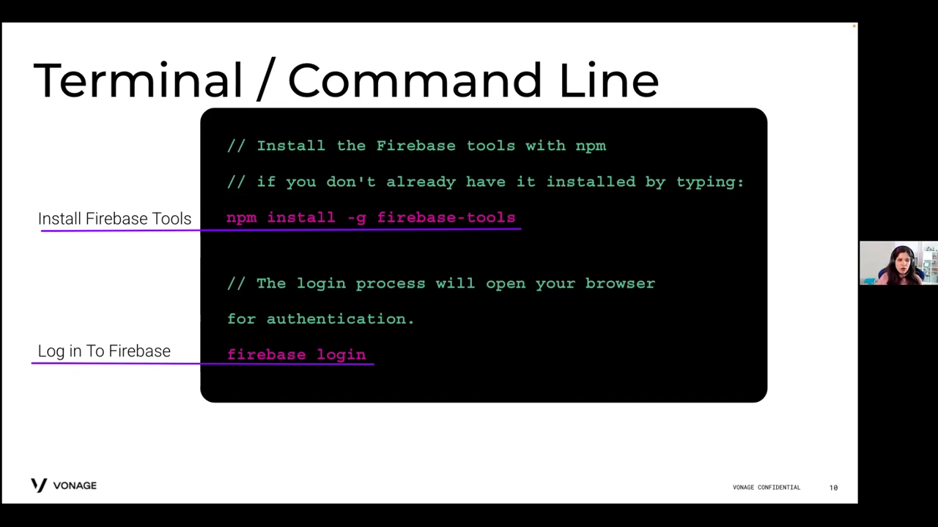
Step: Switch to the terminal and clear its contents
key(ctrl+Left)
key(ctrl+Left)
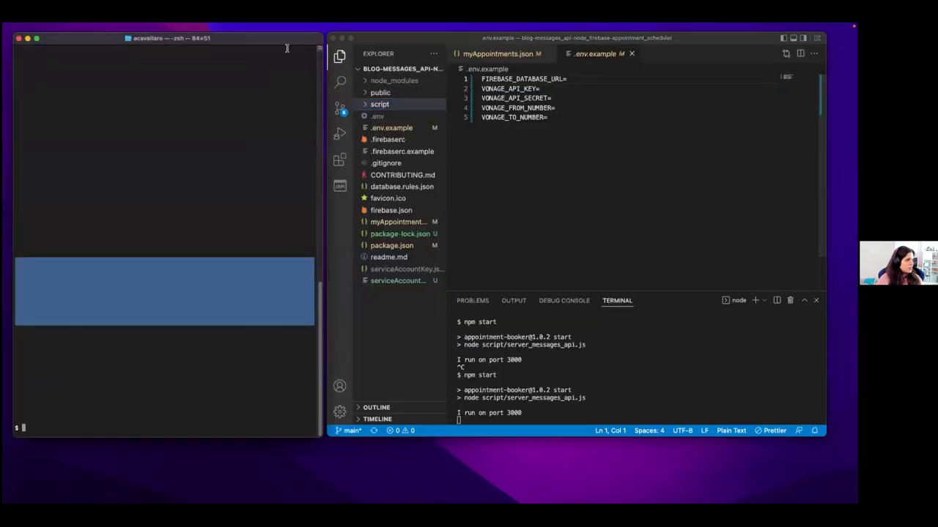
text(clear)
key(Return)
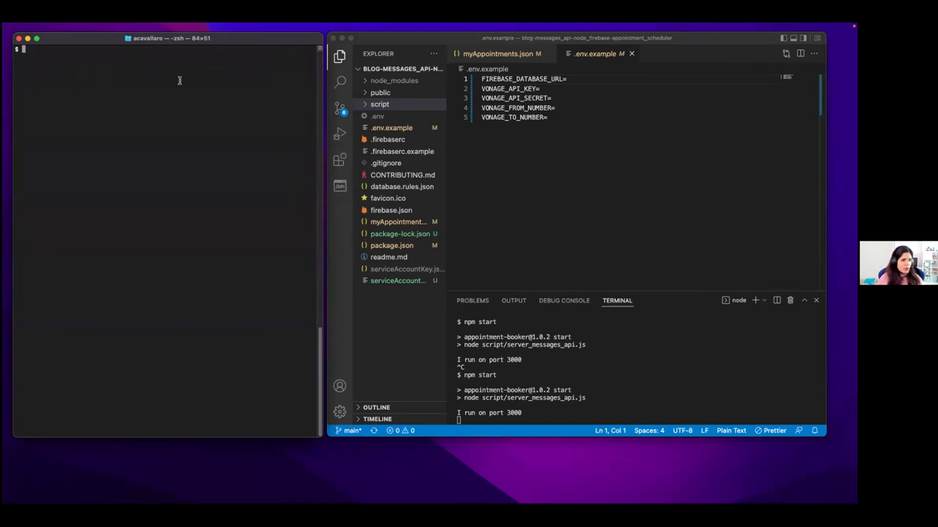
Step: Check the Firebase tools install command on the Terminal / Command Line slide and go back to the terminal
key(ctrl+Right)
key(ctrl+Right)
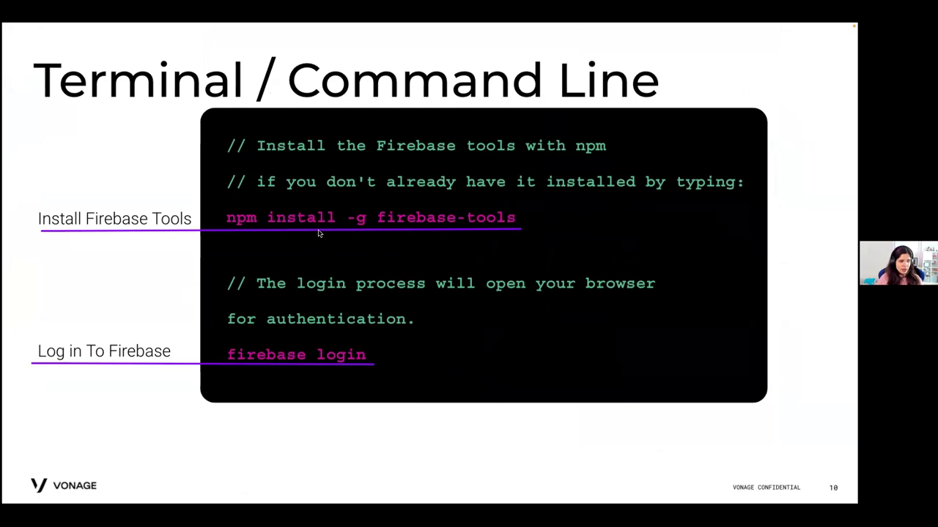
key(ctrl+Left)
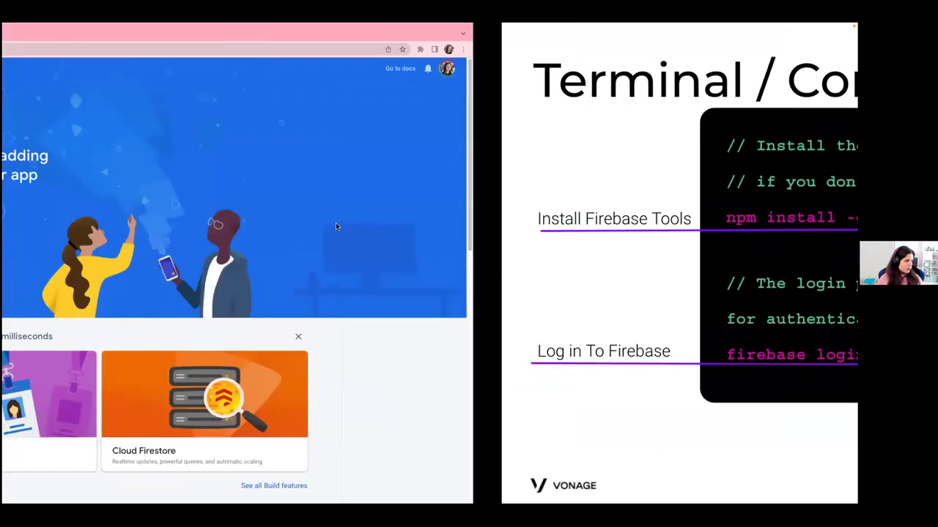
Step: Write the command npm install -g firebase-tools at the terminal prompt without running it, and erase it
text(npm ins)
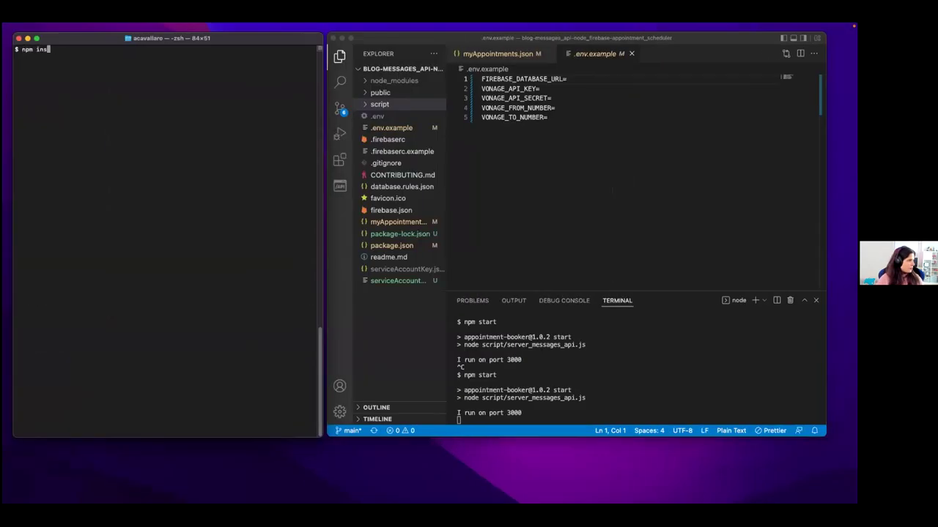
text(tall -g firebase-tools)
key(BackSpace)
key(BackSpace)
key(BackSpace)
key(BackSpace)
key(BackSpace)
key(BackSpace)
key(BackSpace)
key(BackSpace)
key(BackSpace)
key(BackSpace)
key(BackSpace)
key(BackSpace)
key(BackSpace)
key(BackSpace)
key(BackSpace)
key(BackSpace)
key(BackSpace)
key(BackSpace)
key(BackSpace)
key(BackSpace)
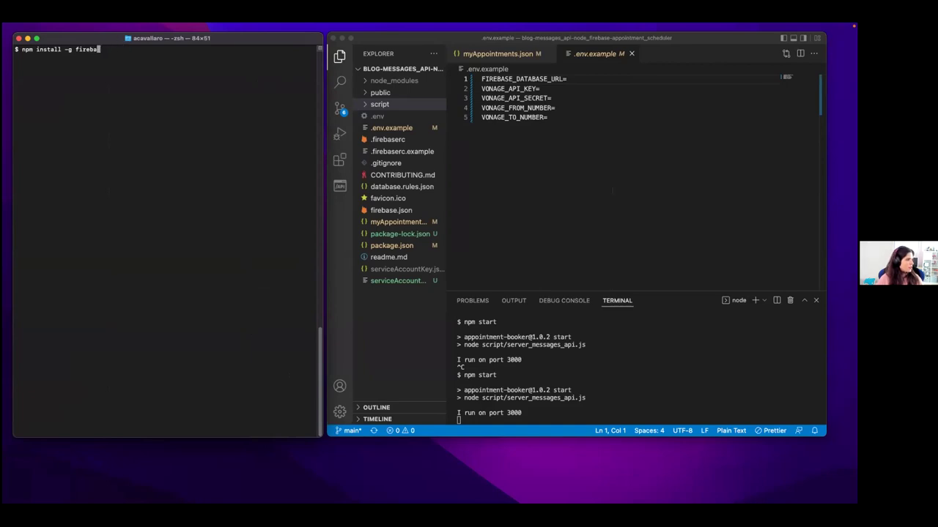
key(BackSpace)
key(BackSpace)
key(BackSpace)
key(BackSpace)
key(BackSpace)
key(BackSpace)
key(BackSpace)
key(BackSpace)
key(BackSpace)
Step: Run firebase login in the terminal
text(fi)
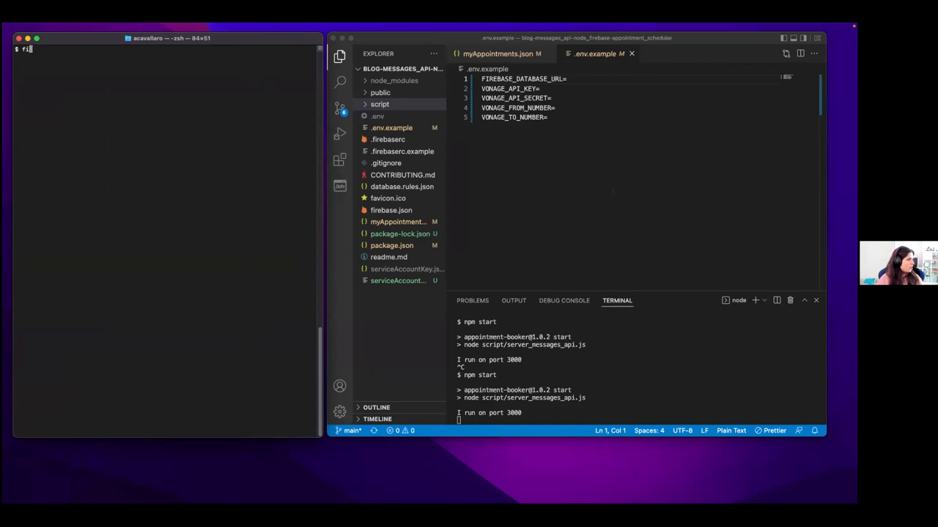
text(rebase login)
key(Return)
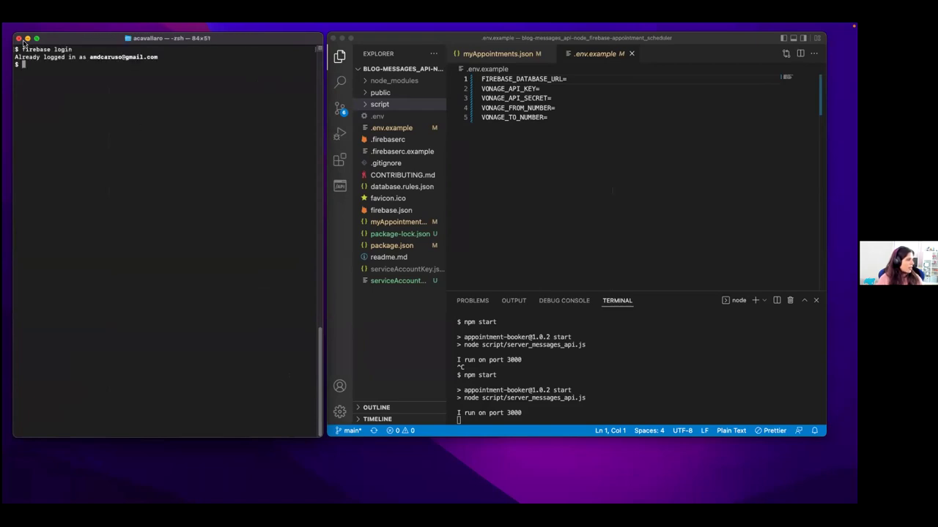
Step: Highlight the login status line in the terminal output and clear the terminal
drag(15, 57, 169, 56)
click(169, 56)
text(clear)
key(Return)
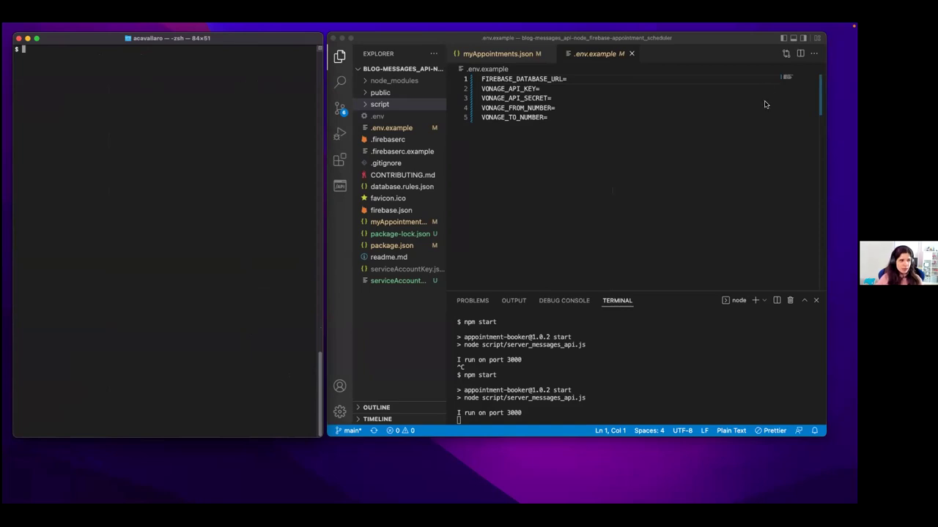
Step: Return to the presentation and show the slide about the zsh error "command not found: firebase"
key(ctrl+Right)
key(ctrl+Right)
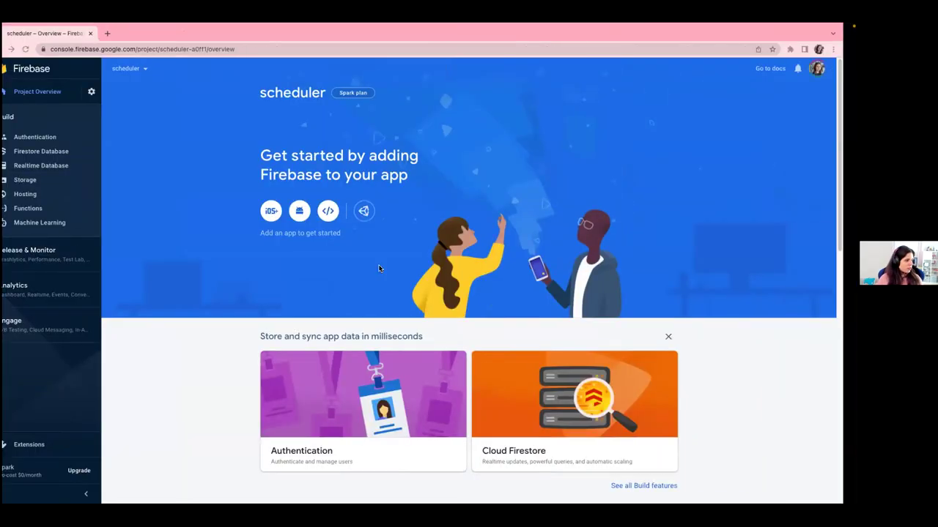
key(ctrl+Right)
key(Right)
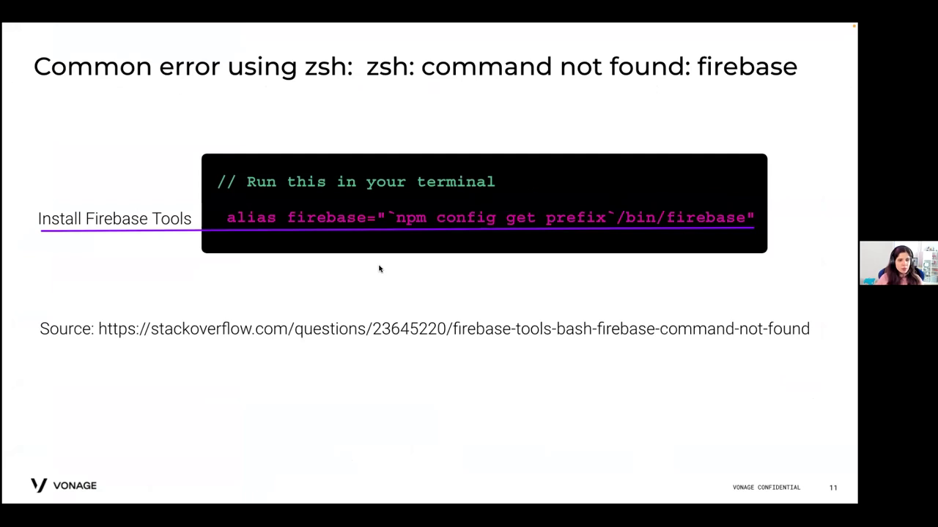